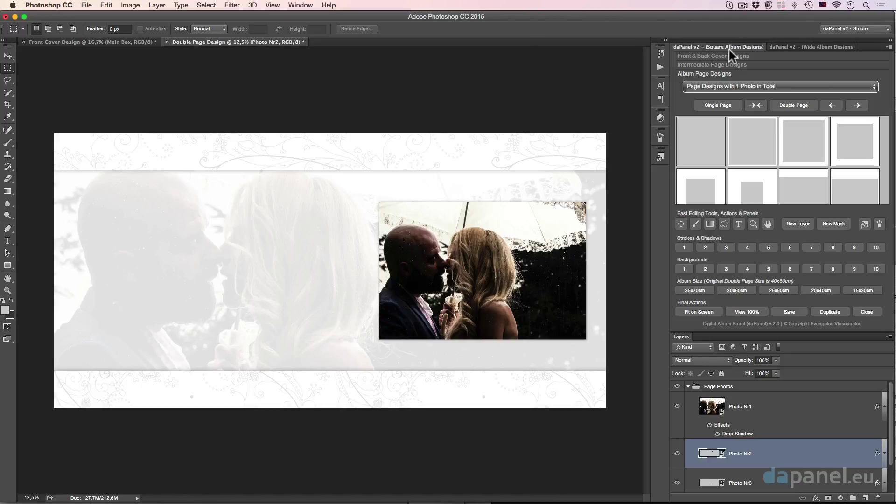
Switch daPanel to Wide Album Designs, then back to Square Album Designs to show the cover designs.
left_click(783, 49)
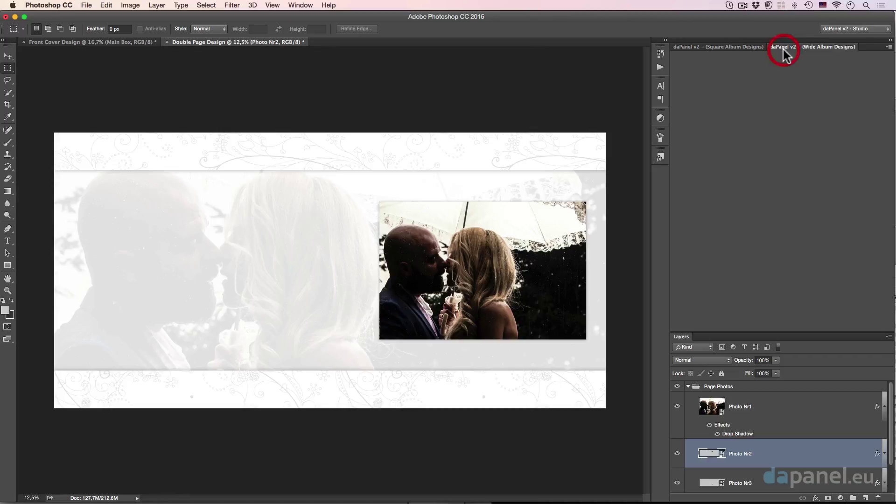
left_click(726, 47)
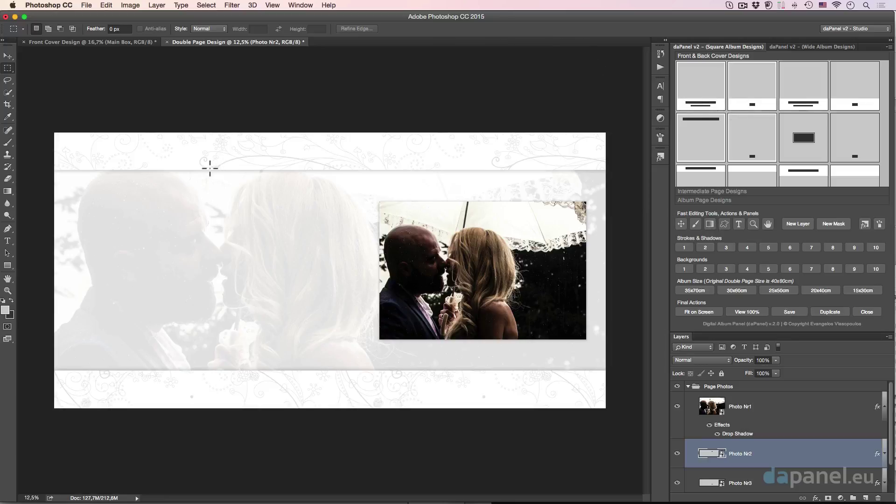
List the 'Page Designs with 3 Photos in Total' under Album Page Designs and scroll through them.
left_click(689, 201)
left_click(715, 85)
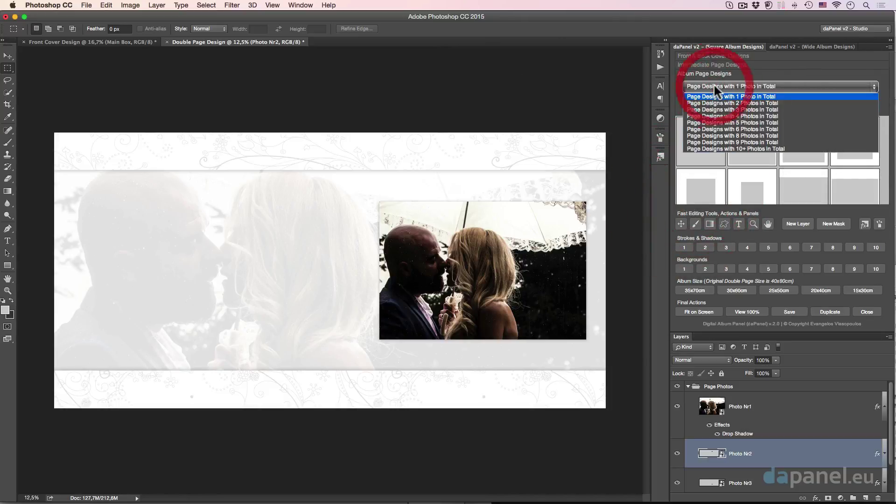
left_click(732, 110)
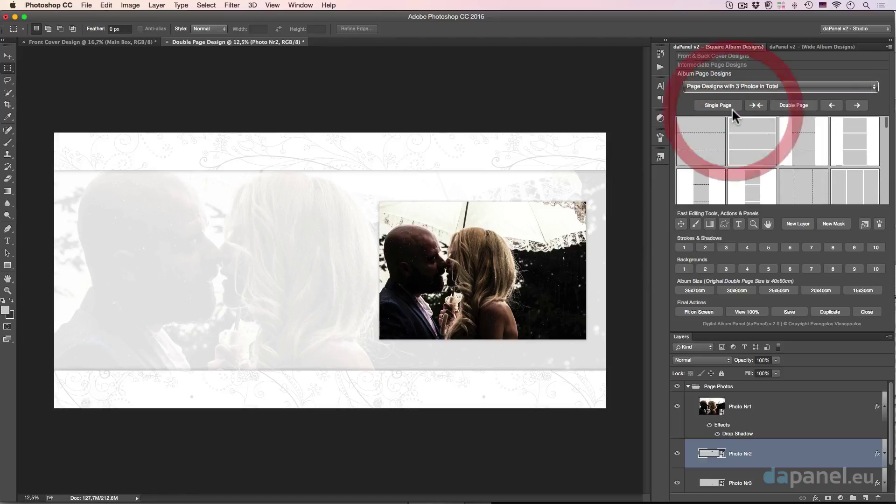
scroll(887, 127, "down", 5)
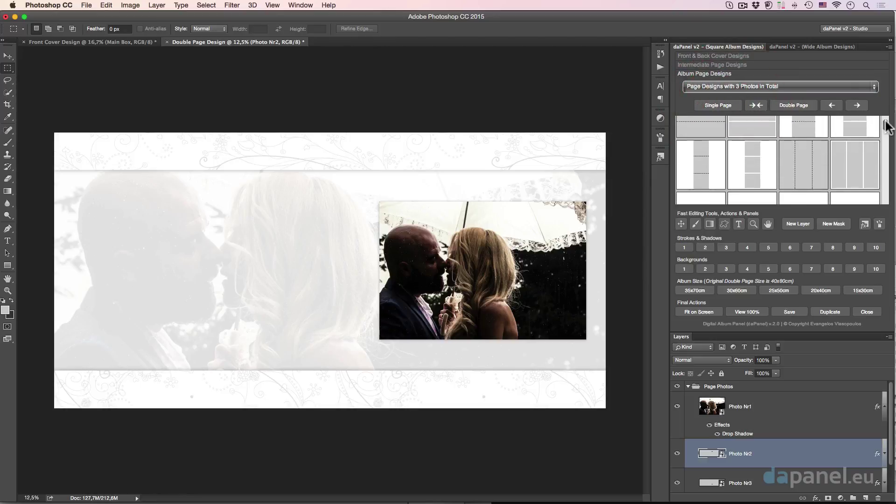
scroll(887, 126, "down", 5)
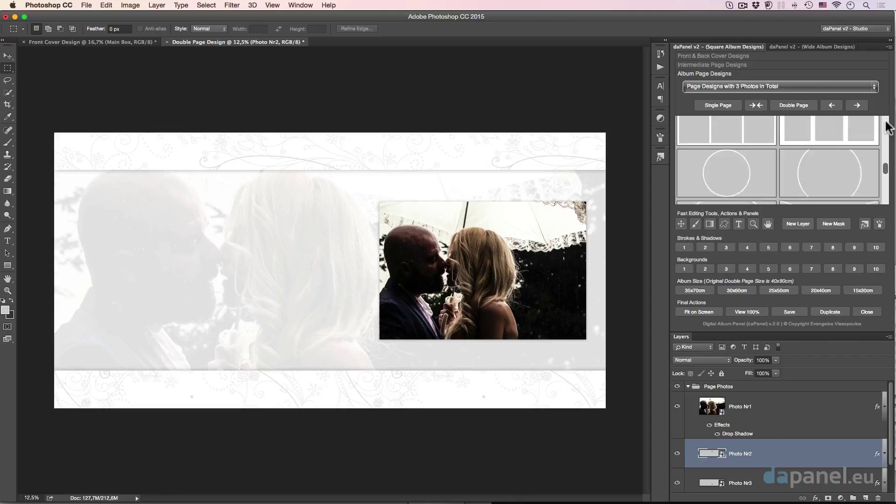
scroll(887, 127, "down", 5)
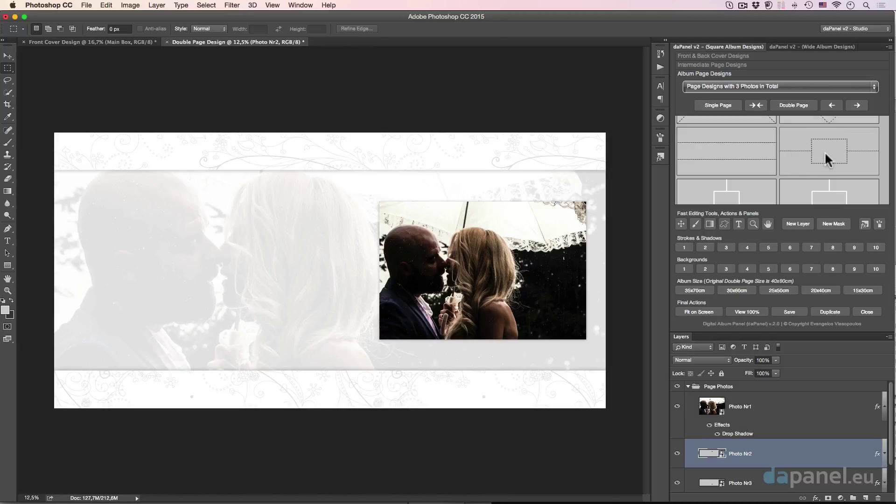
Create a new Double Page spread with a three-photo layout, then hide and reshow the Photo Nr placeholders.
left_click(788, 106)
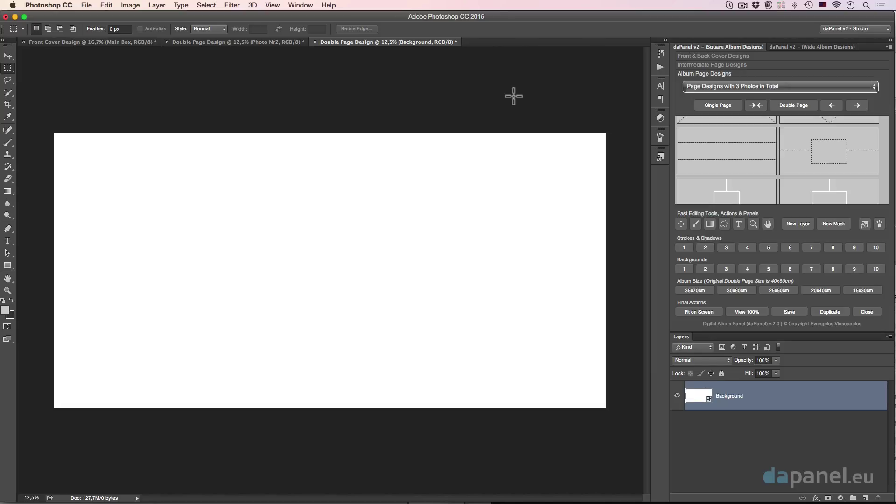
left_click(803, 138)
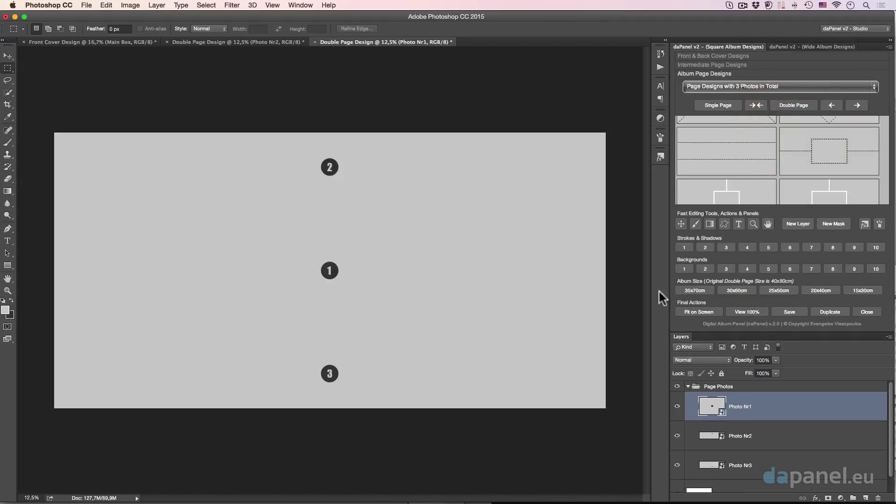
left_click(677, 435)
left_click(677, 465)
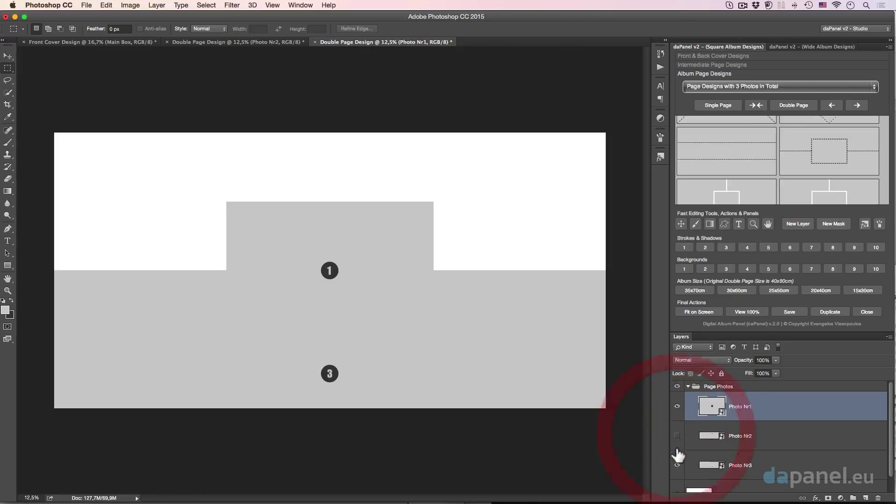
left_click(677, 406)
left_click(677, 406)
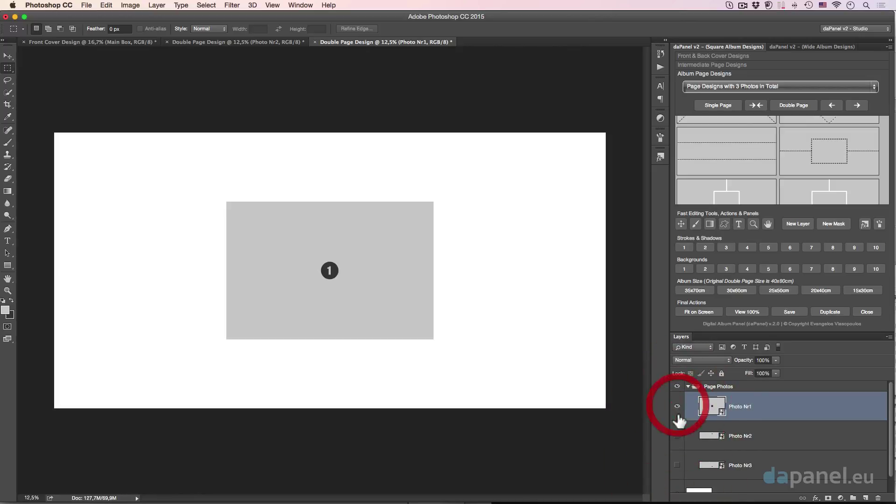
left_click(676, 435)
left_click(677, 465)
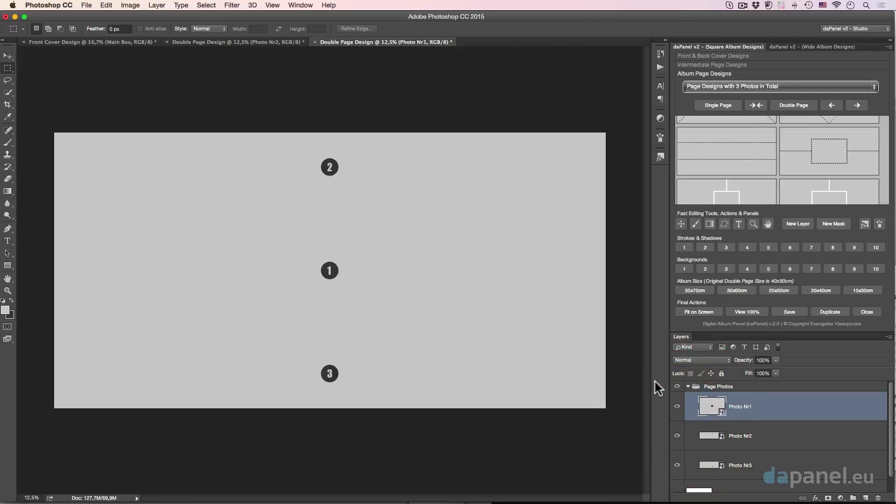
Open Photo Nr1's contents and drag the photo-gfx 14 couple photo in from Bridge.
double_click(712, 409)
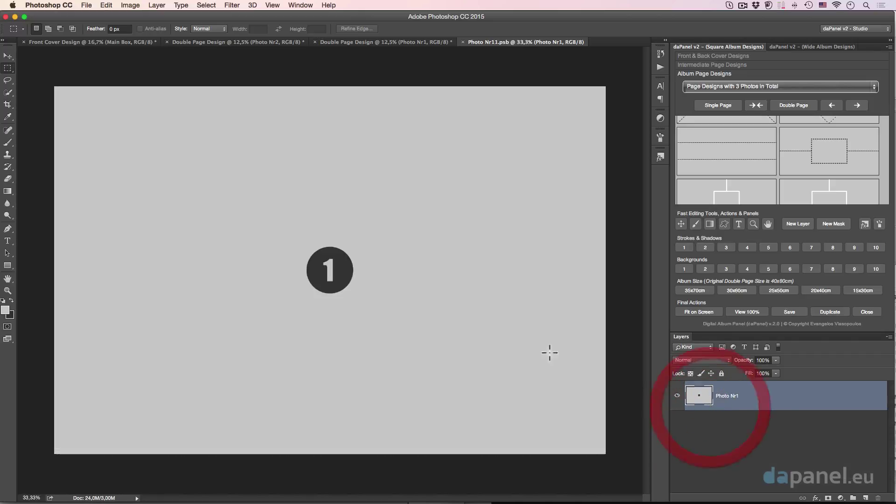
key("super+Tab")
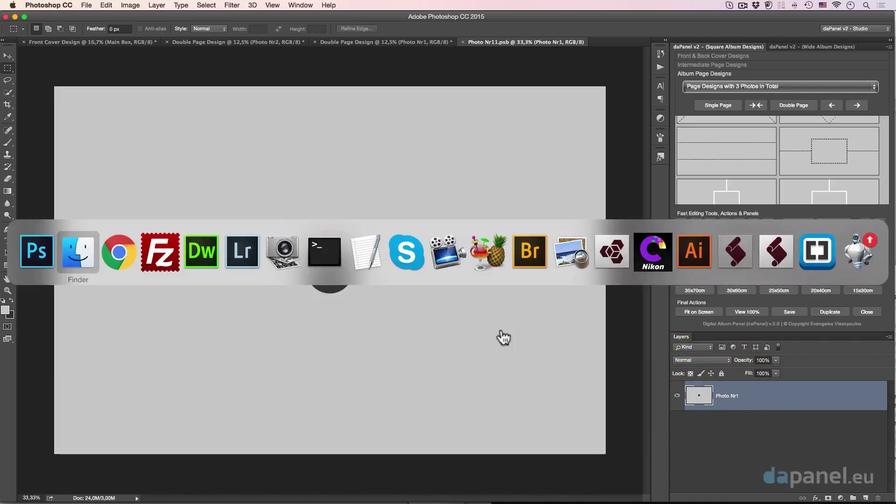
left_click(529, 268)
scroll(685, 219, "down", 2)
left_click(685, 227)
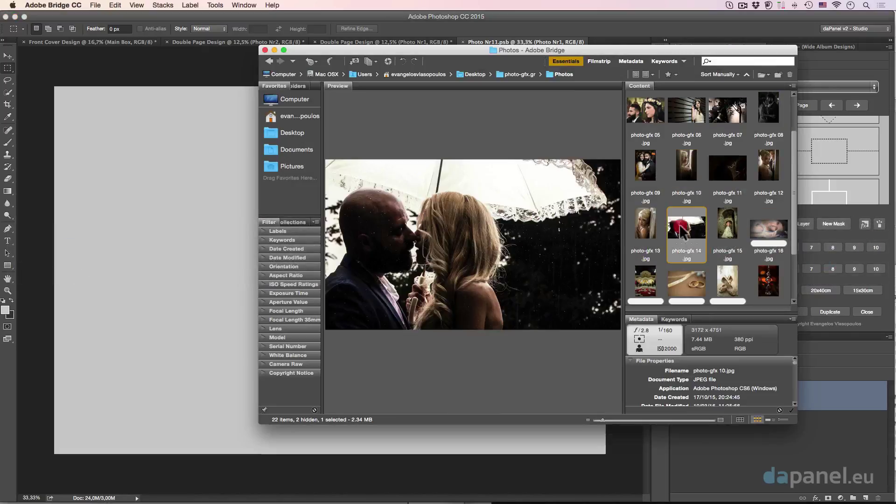
left_click_drag(684, 227, 219, 229)
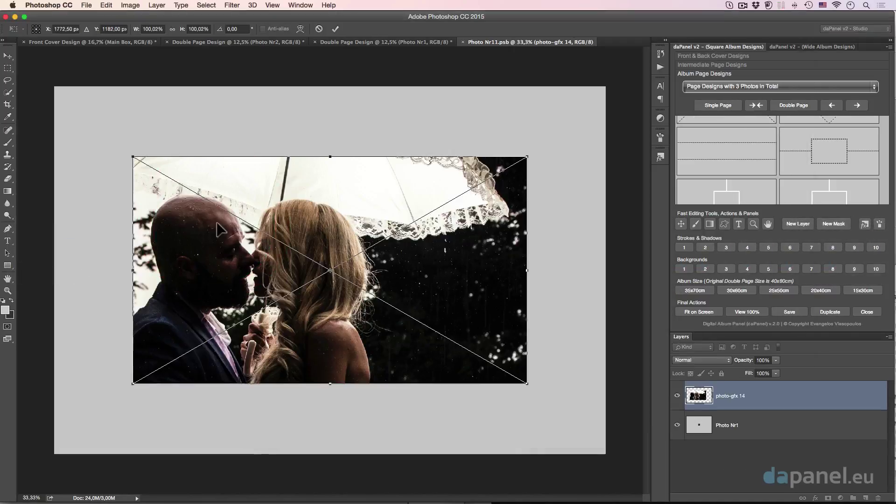
Enlarge the couple photo to about 161%, shift it right, commit, and save it into the spread.
left_click_drag(111, 145, 10, 90)
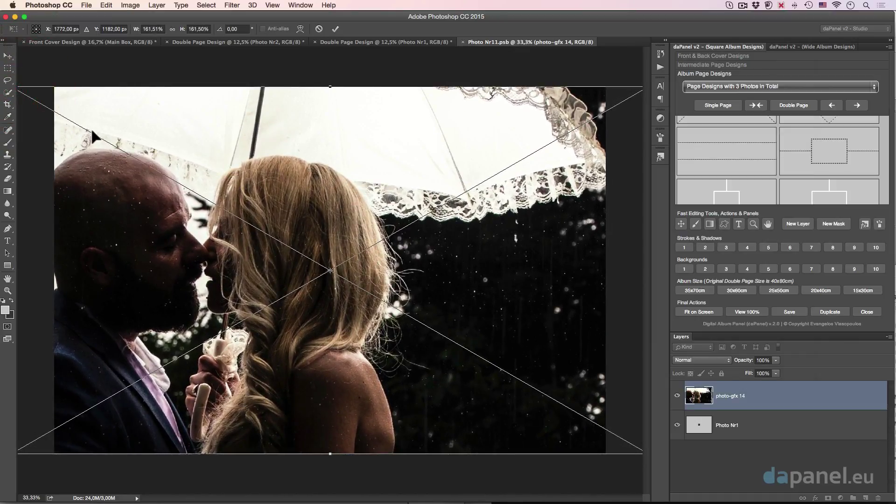
left_click_drag(91, 127, 127, 132)
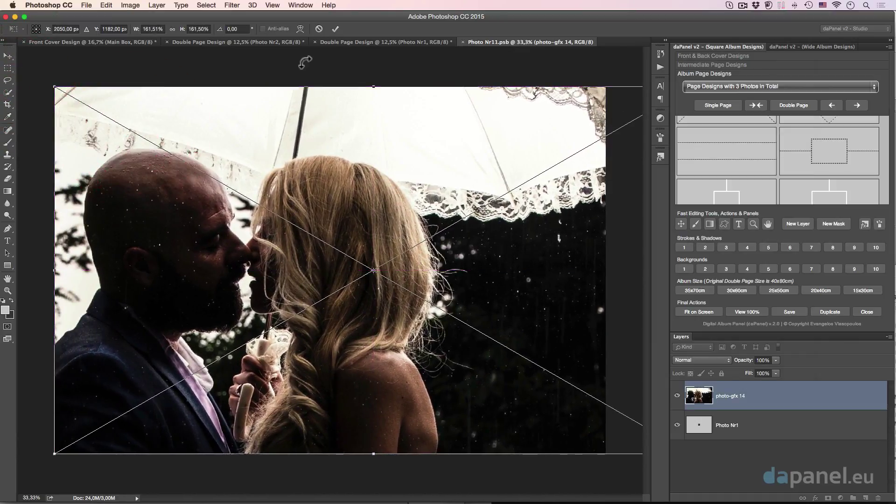
left_click(334, 29)
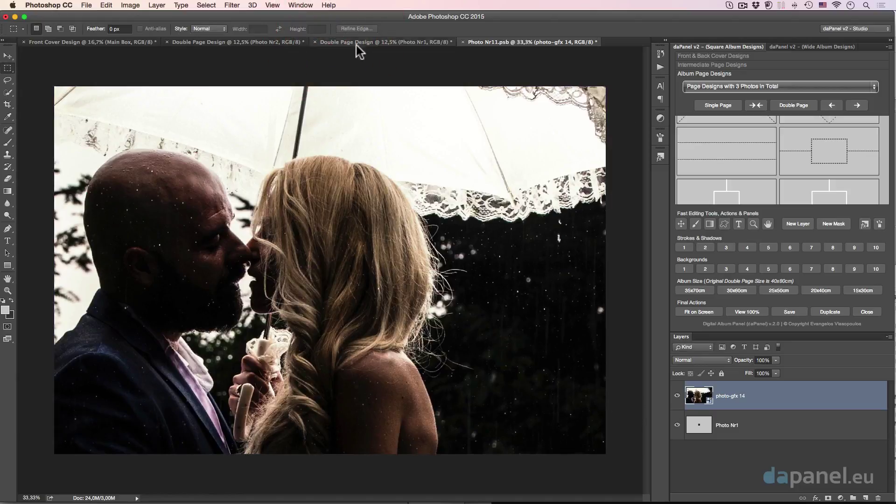
left_click(862, 310)
left_click(524, 174)
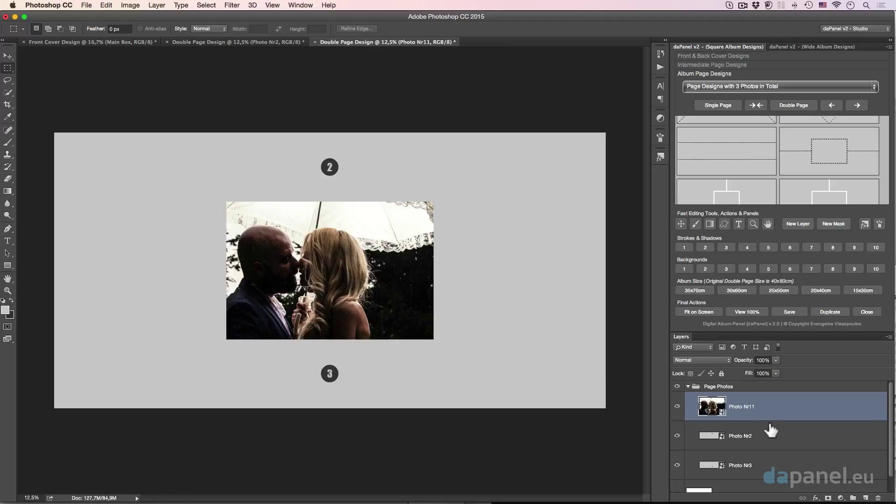
Select Photo Nr2 and Photo Nr3 and apply daPanel's first floral background to both.
left_click(741, 439)
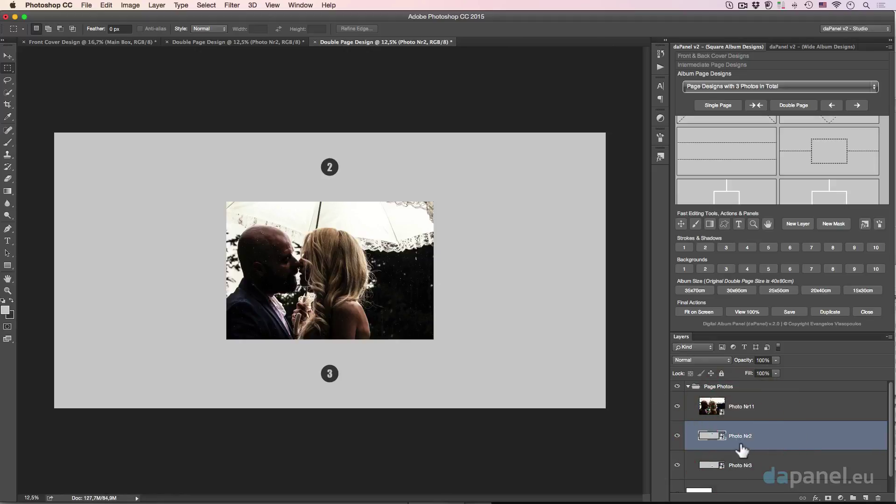
left_click(744, 464, "shift")
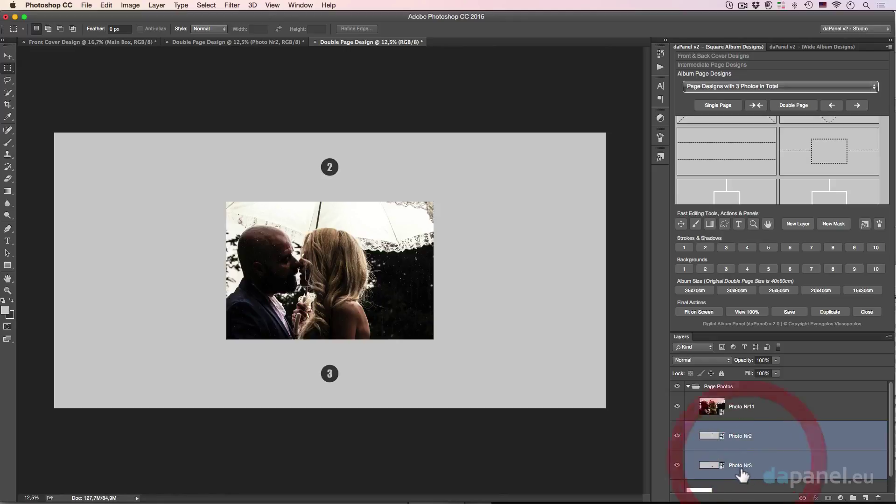
left_click(685, 269)
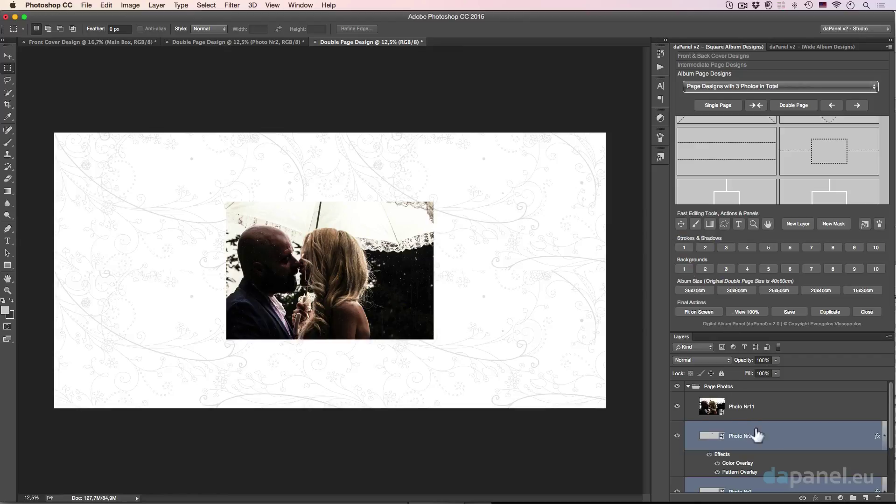
Move the Photo Nr2 pattern up to the top edge and Photo Nr3 down to the bottom edge.
left_click(8, 56)
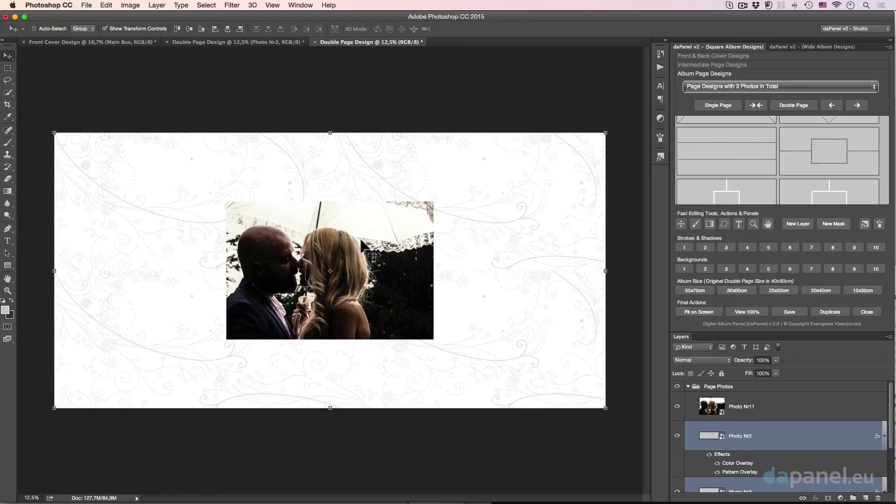
left_click(776, 437)
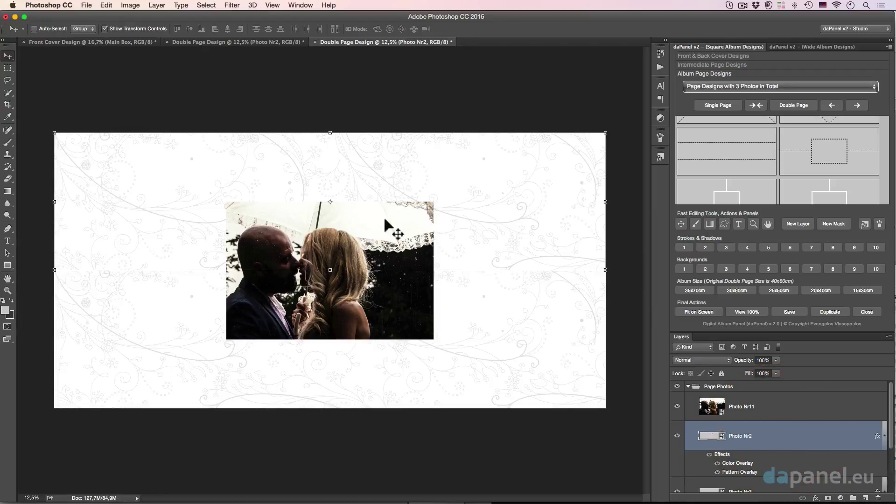
left_click_drag(455, 233, 444, 140)
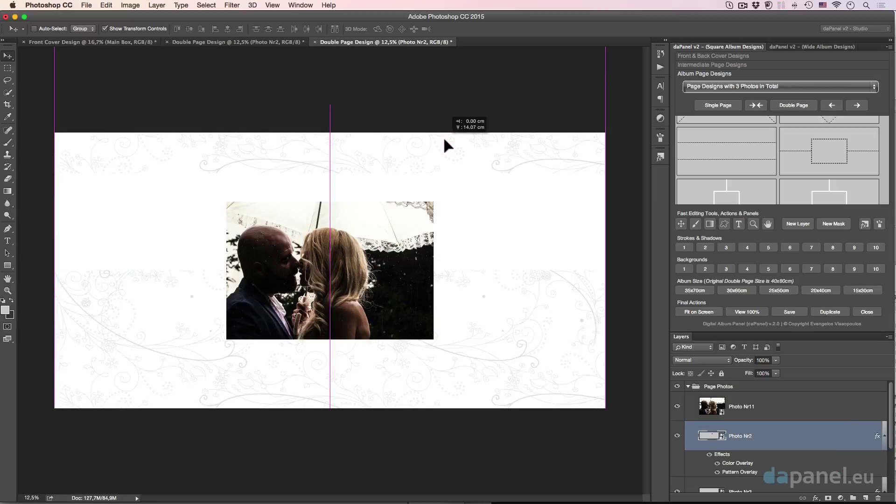
key("Down")
key("Down")
key("Down")
left_click(443, 137)
left_click(752, 490)
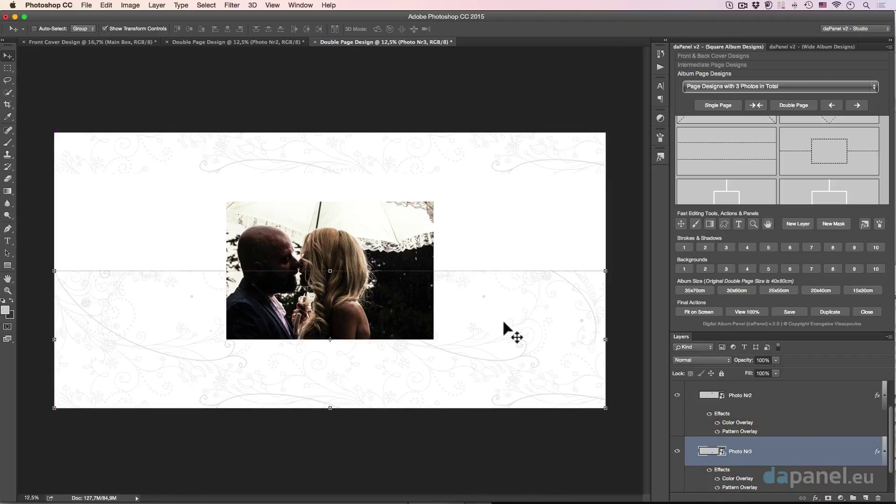
left_click_drag(488, 312, 480, 398)
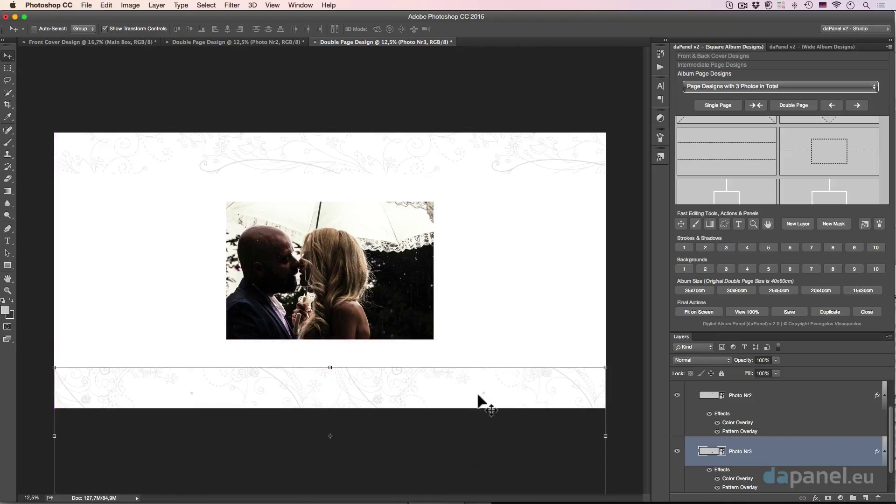
Open Photo Nr2's Layer Style dialog and move it aside.
left_click(768, 400)
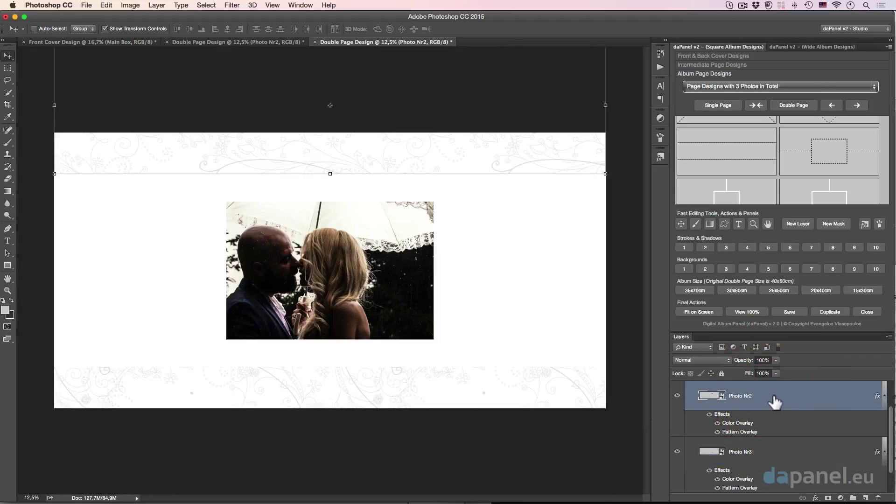
double_click(774, 402)
left_click_drag(335, 99, 539, 99)
Add a 51 px Drop Shadow to Photo Nr2's top floral strip.
left_click(457, 312)
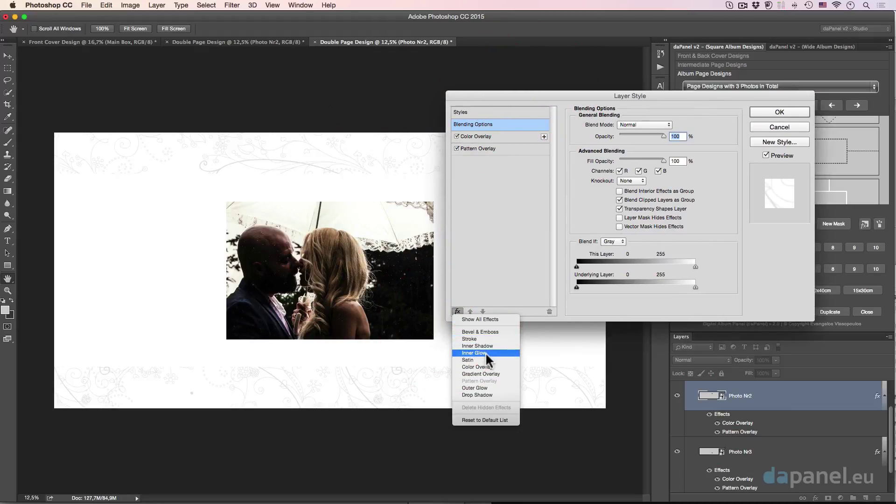
left_click(487, 395)
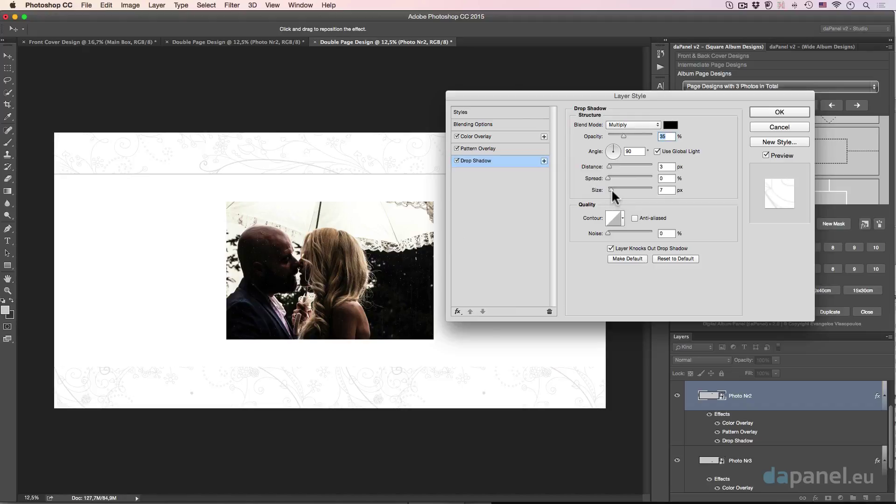
left_click_drag(612, 188, 618, 187)
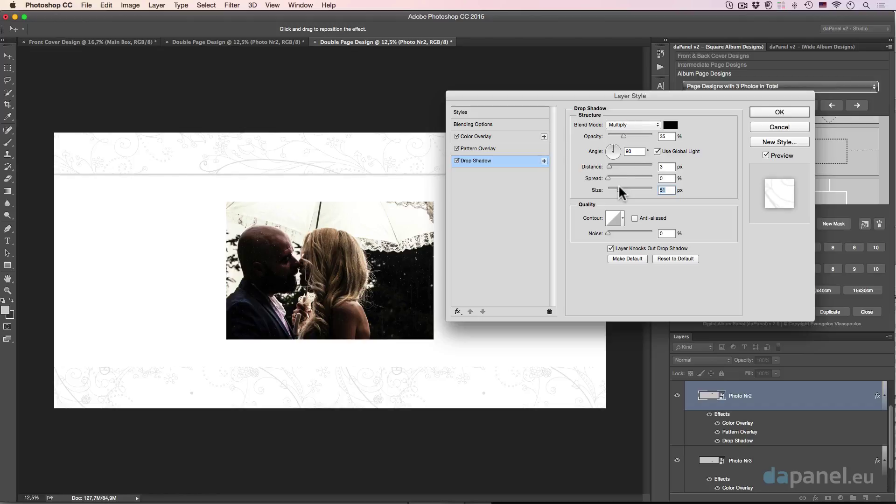
left_click(619, 188)
left_click(762, 110)
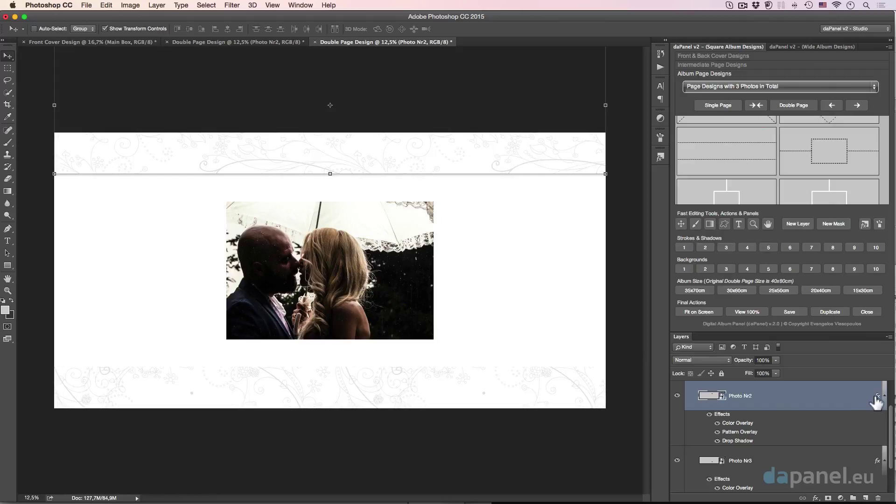
Open Photo Nr3's Layer Style and add a Drop Shadow to the bottom strip.
left_click(807, 463)
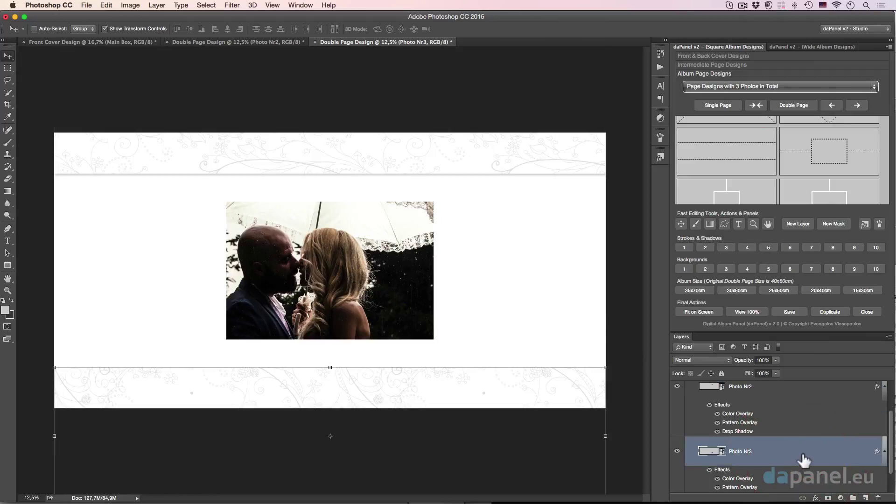
left_click(797, 451)
double_click(797, 451)
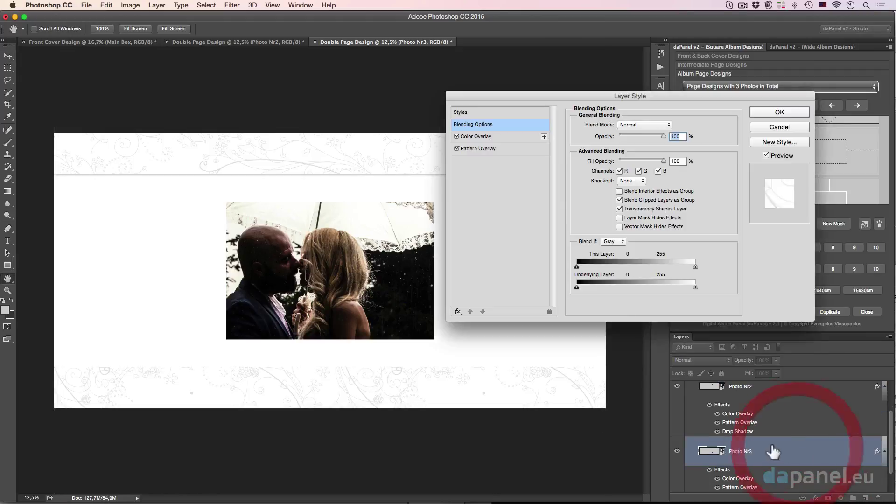
left_click(457, 312)
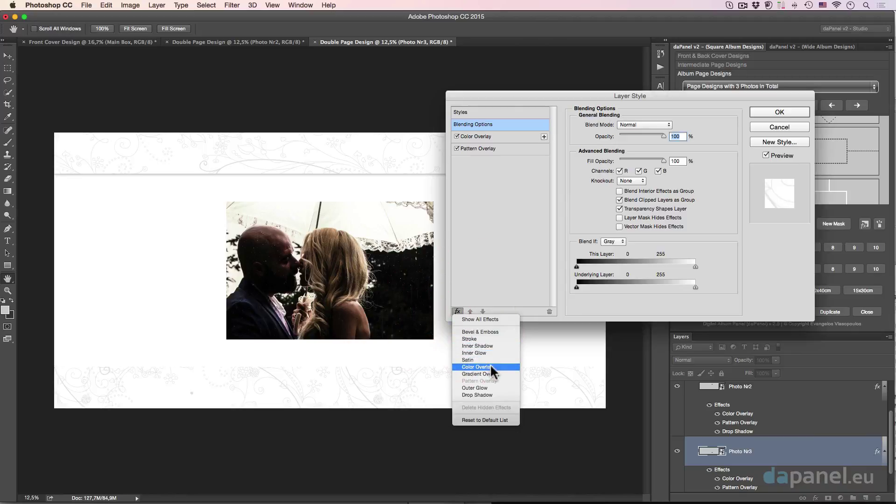
left_click(494, 395)
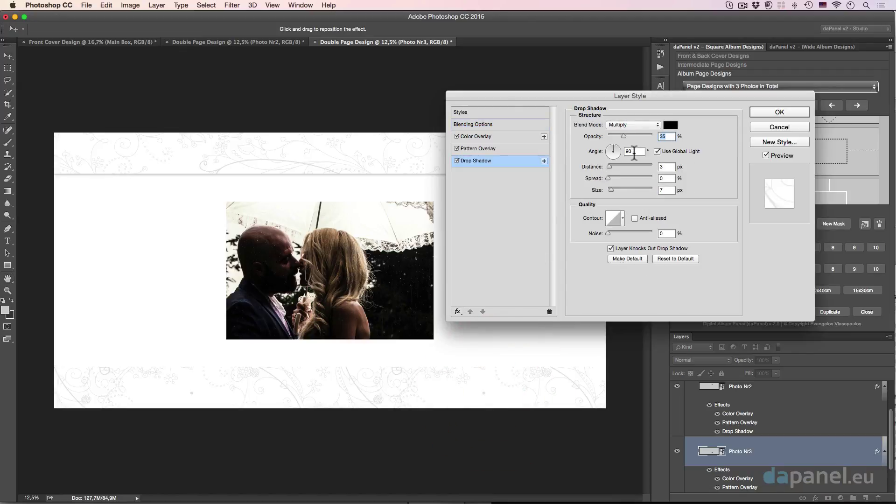
Turn off Use Global Light and set the shadow Angle to -90° and Size to 50 px.
double_click(632, 152)
left_click(657, 151)
type("-90")
key("Tab")
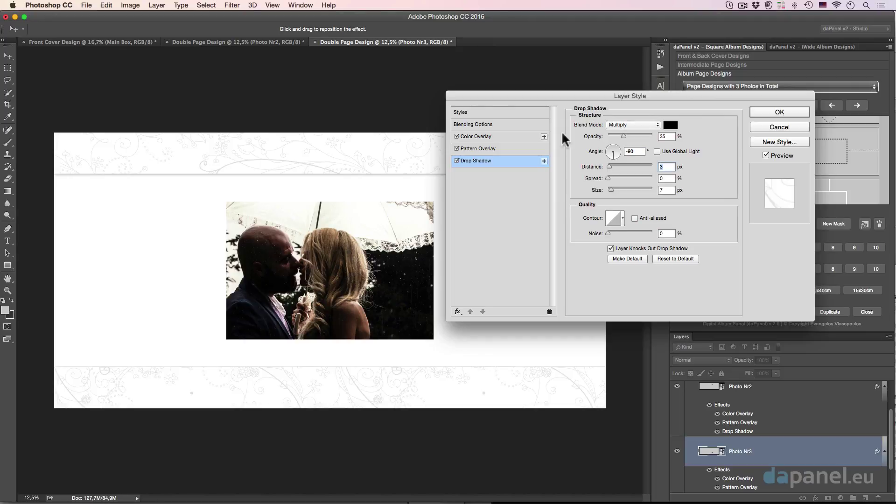
left_click(658, 152)
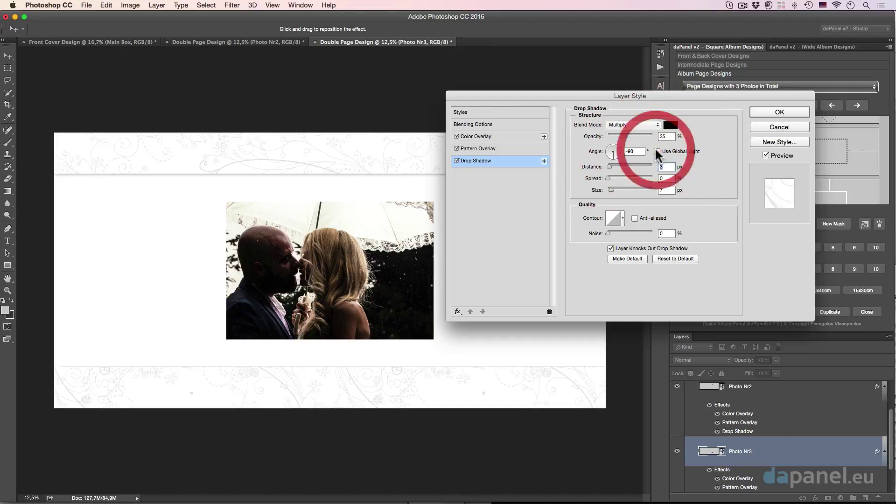
left_click(310, 370)
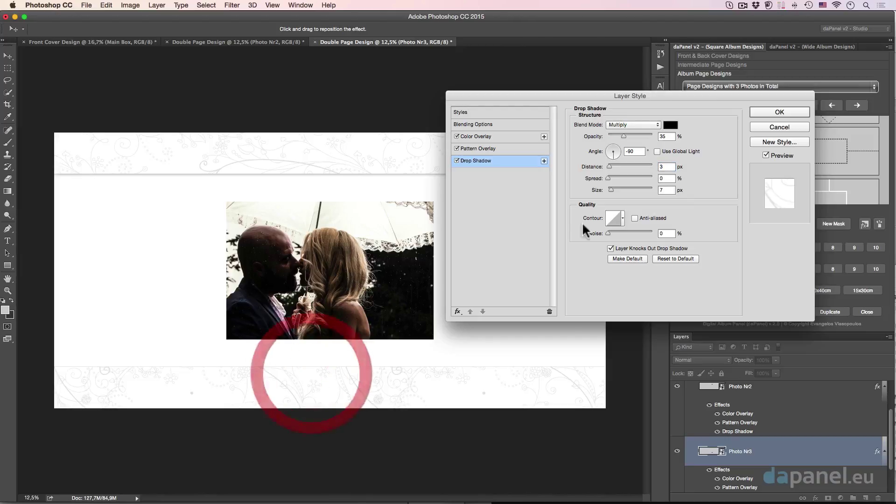
left_click(635, 192)
type("50")
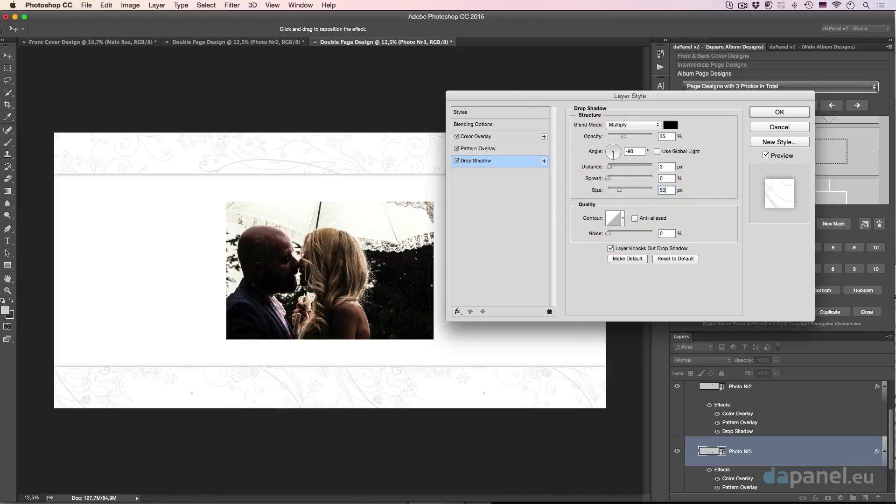
left_click(715, 191)
left_click(797, 112)
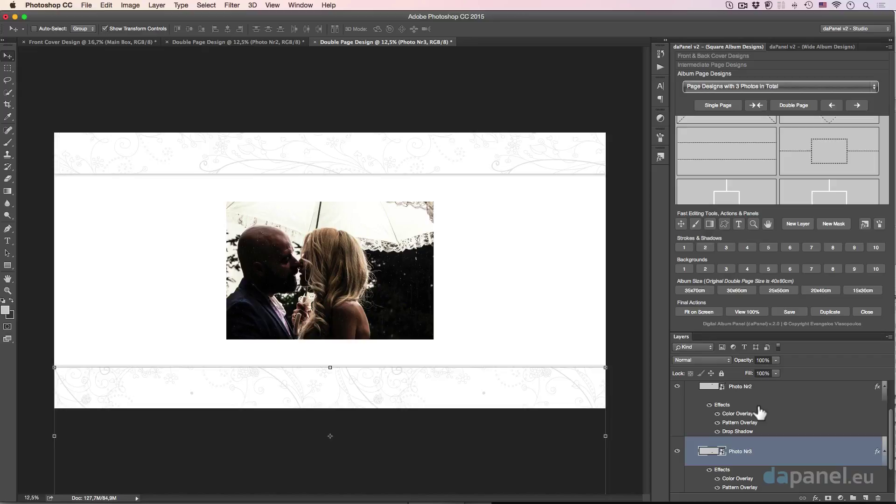
Collapse the strips' effect lists and open the Background layer's smart object contents.
scroll(761, 420, "up", 3)
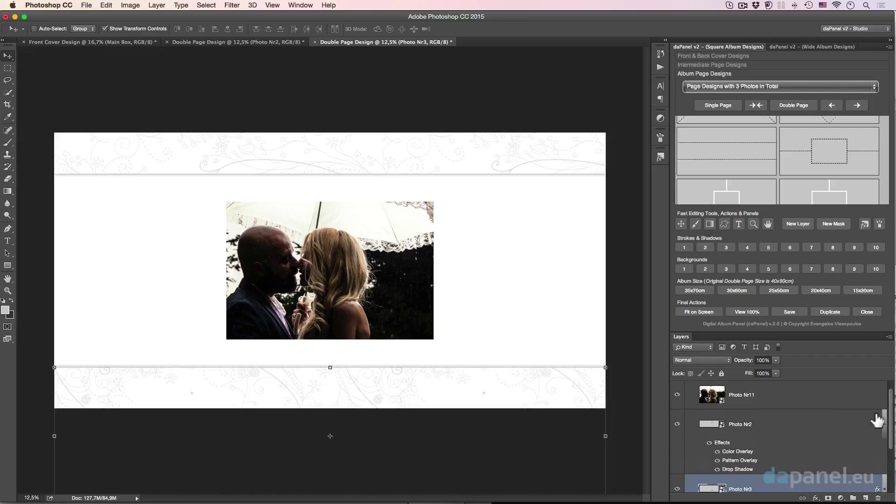
left_click(885, 419)
left_click(883, 455)
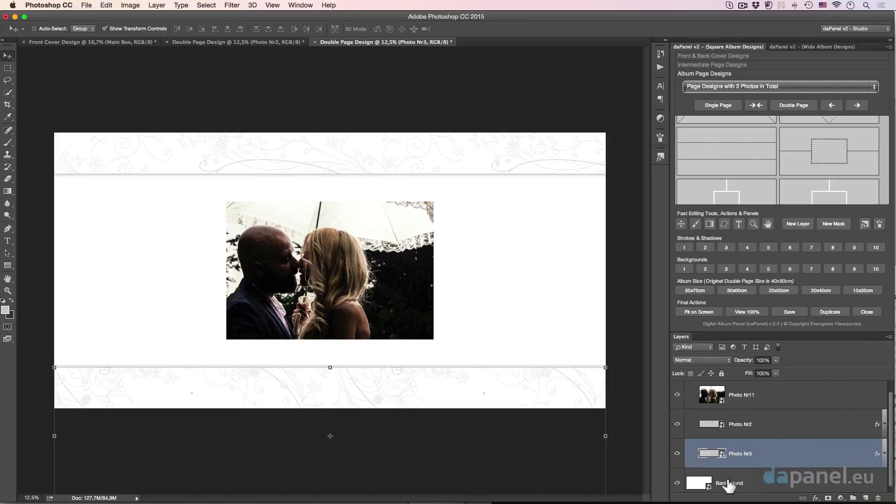
left_click(697, 485)
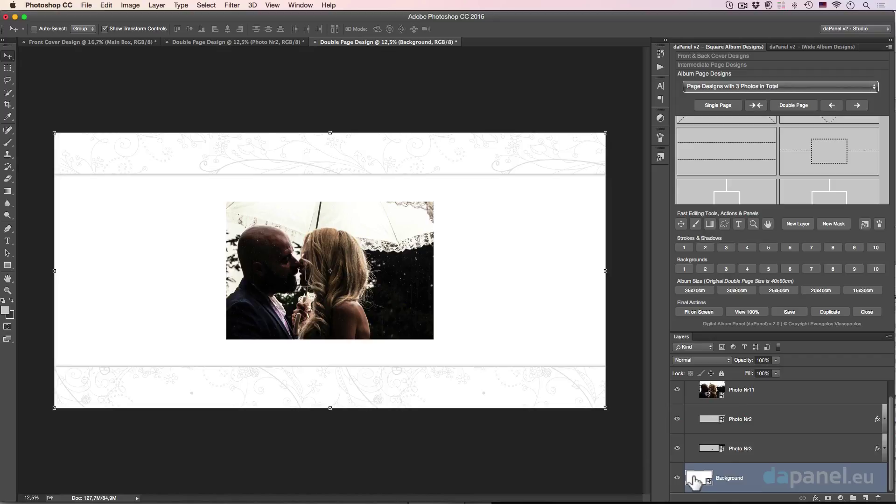
double_click(695, 481)
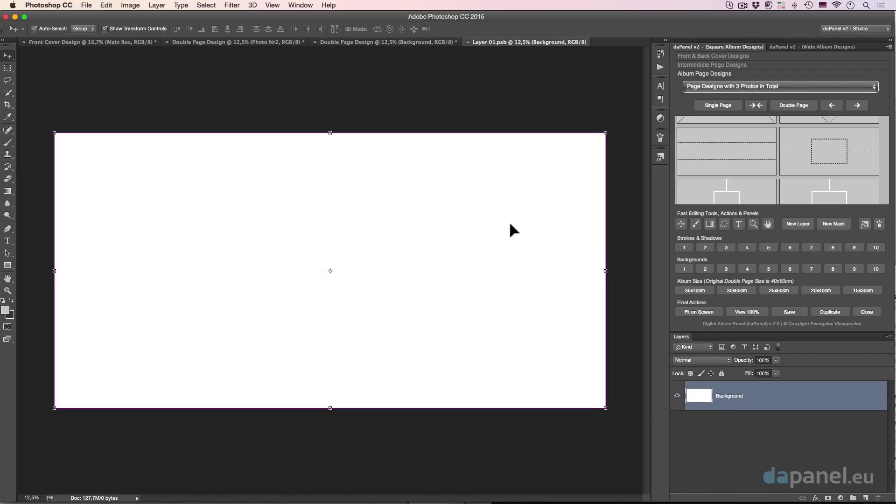
Drag the couple photo in from Bridge, enlarge it to cover the page, and close the file.
key("super+Tab")
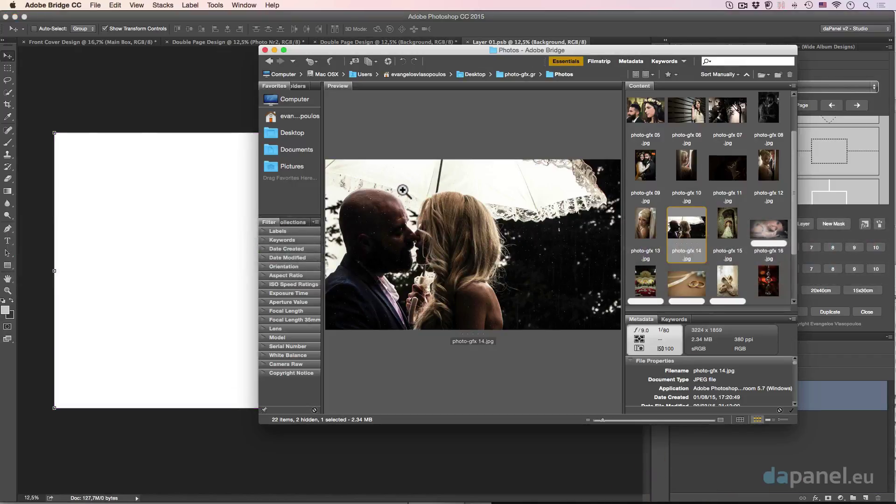
left_click_drag(480, 246, 160, 254)
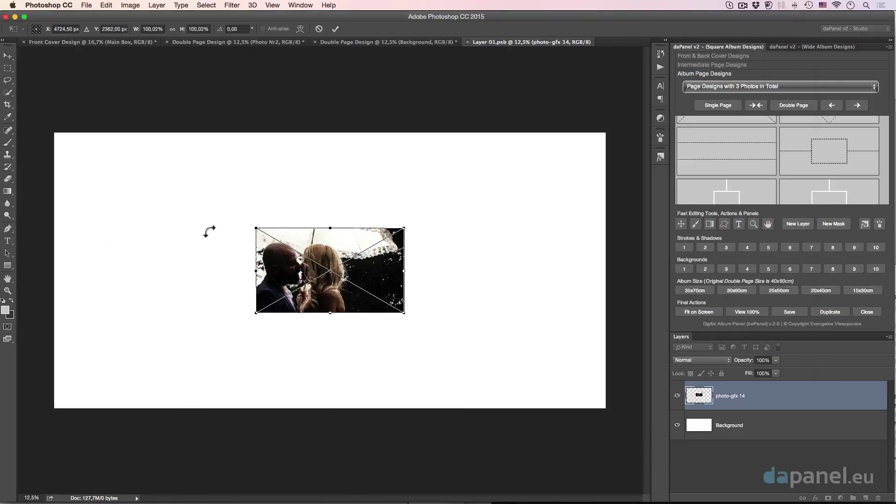
left_click_drag(248, 226, 24, 150)
left_click_drag(84, 180, 80, 154)
left_click_drag(597, 110, 608, 100)
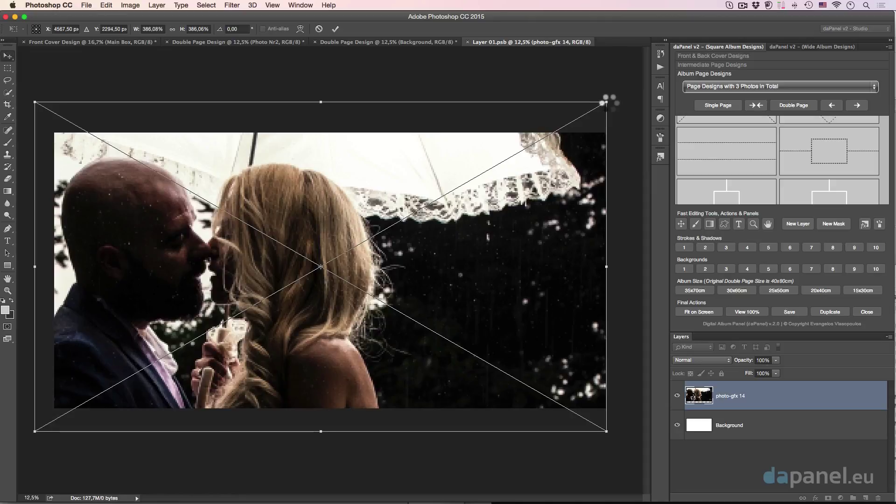
key("Return")
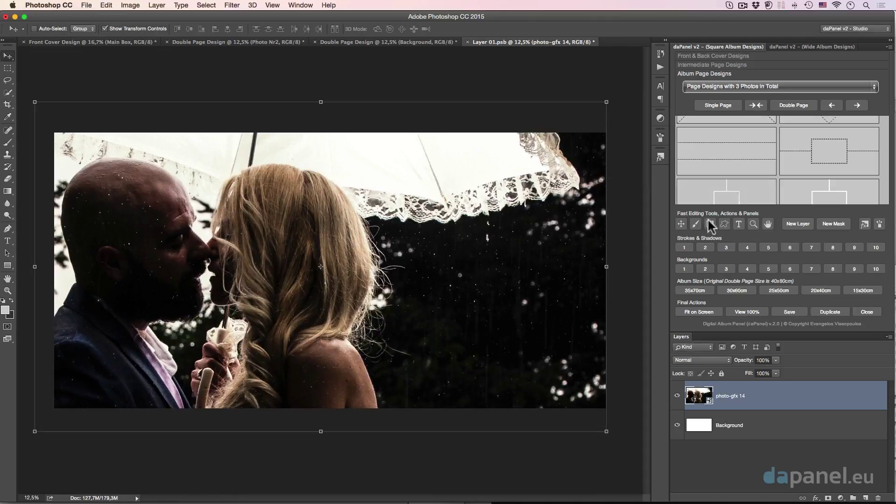
left_click(467, 42)
Save the background file, reopen it, set the couple photo's opacity to 11%, and save again.
left_click(524, 175)
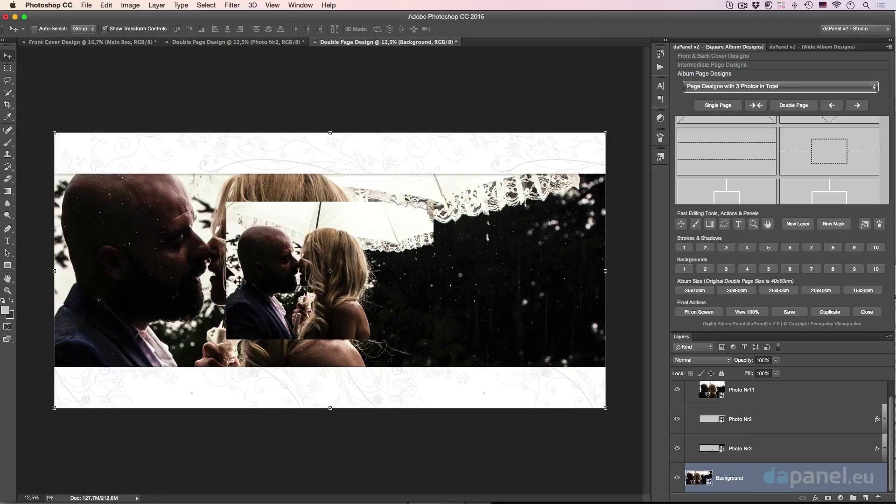
double_click(697, 477)
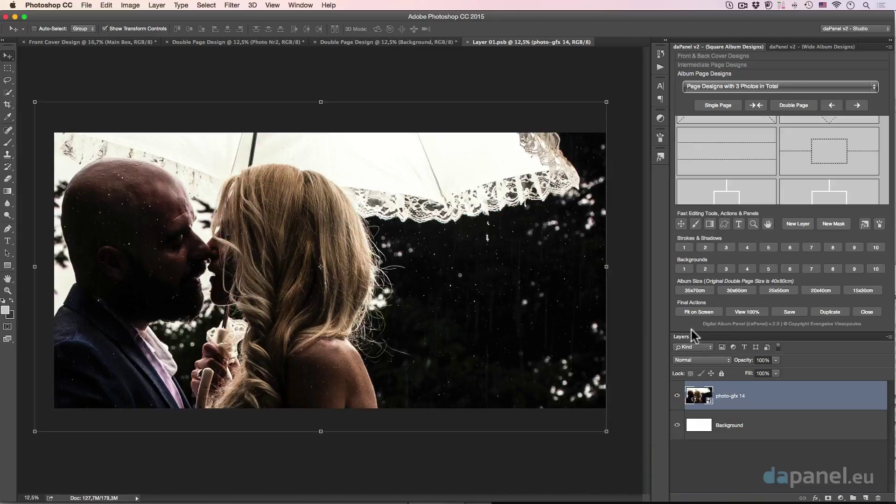
left_click_drag(743, 364, 700, 365)
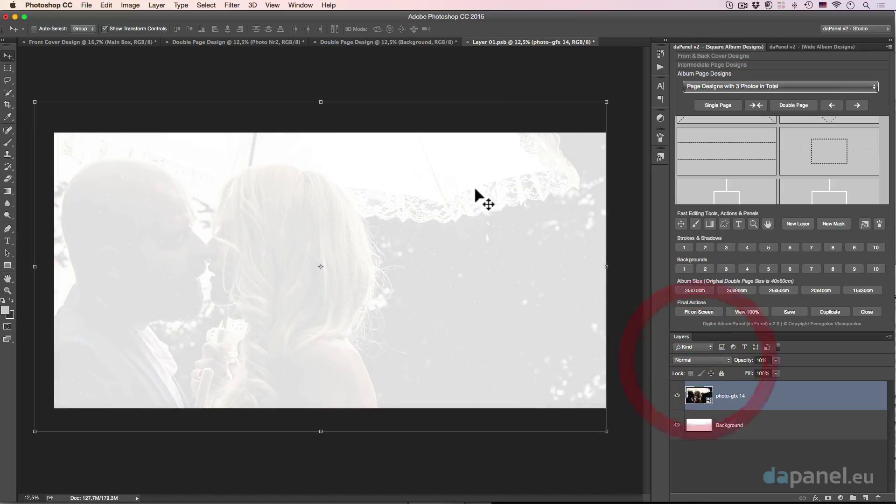
left_click(467, 42)
left_click(537, 171)
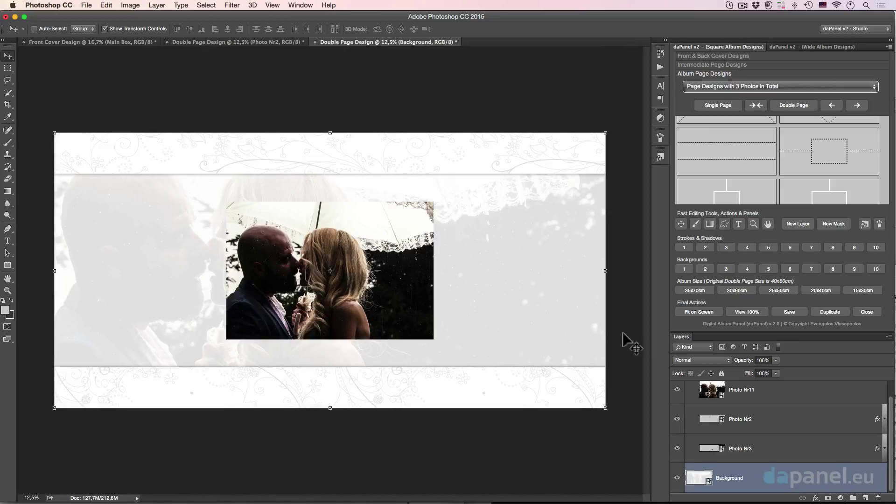
Shift Photo Nr11 to the right of the spread and apply daPanel's Strokes & Shadows 1 drop shadow.
left_click(742, 392)
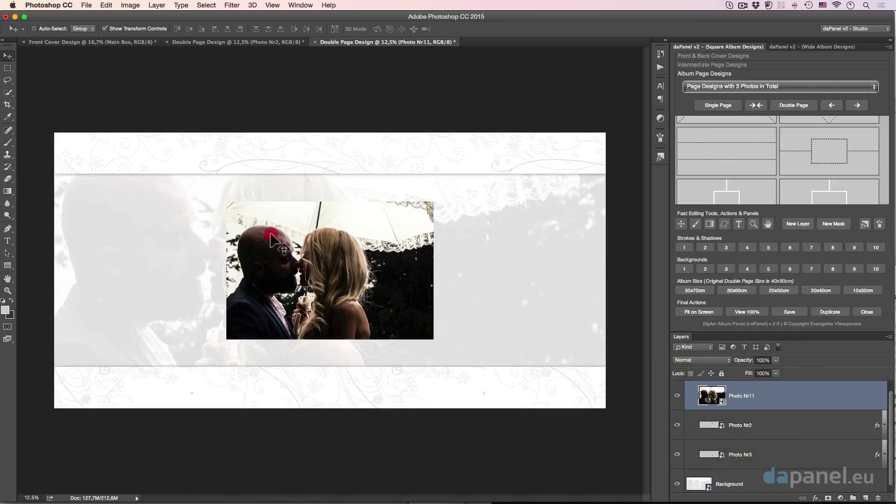
left_click_drag(292, 238, 427, 242)
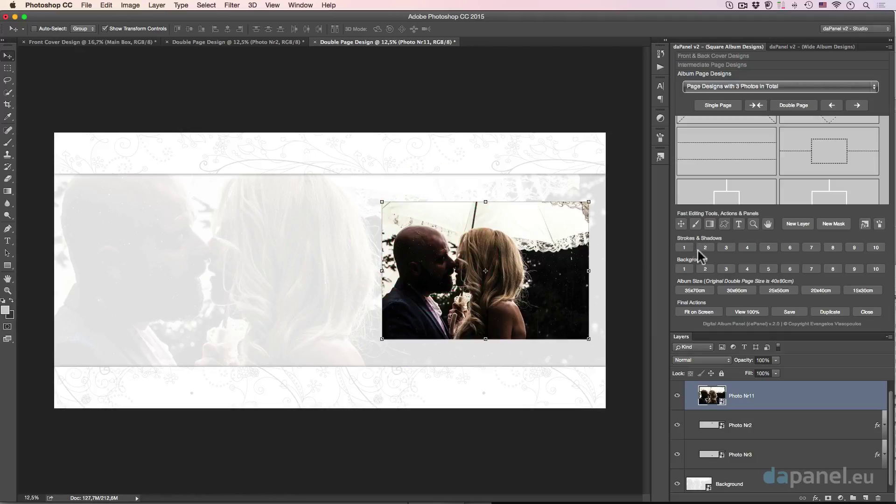
left_click(685, 248)
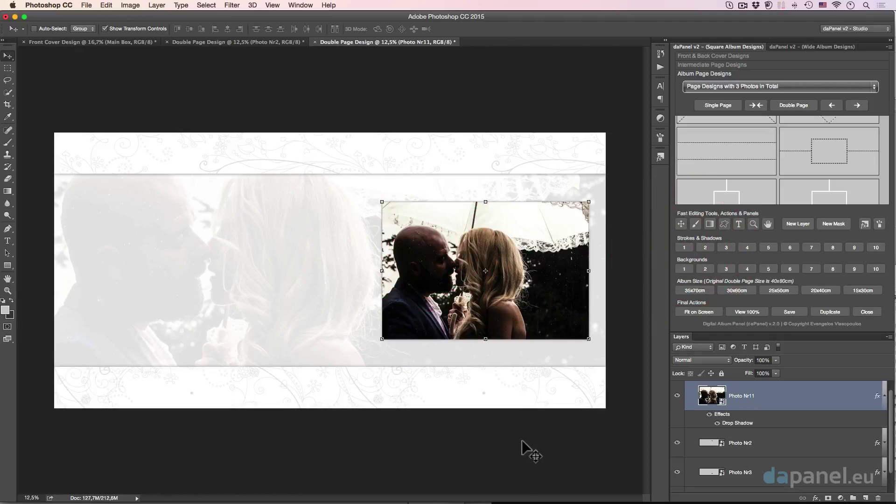
left_click(884, 396)
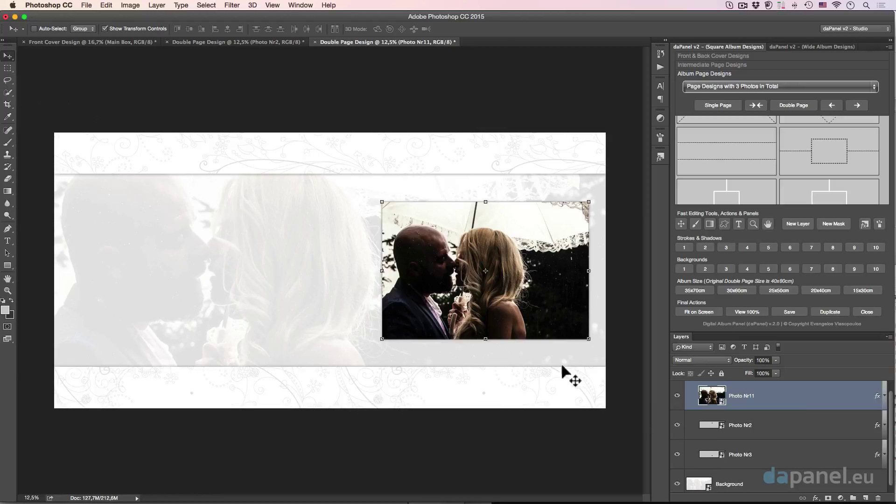
left_click(714, 479)
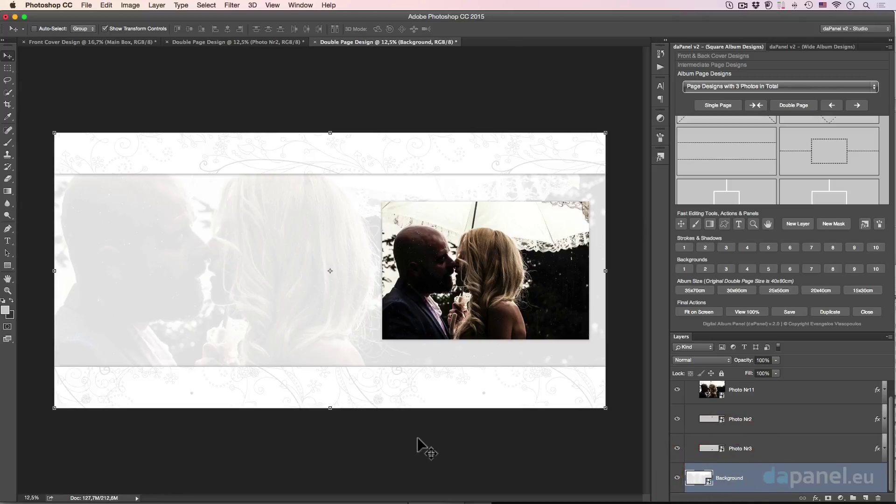